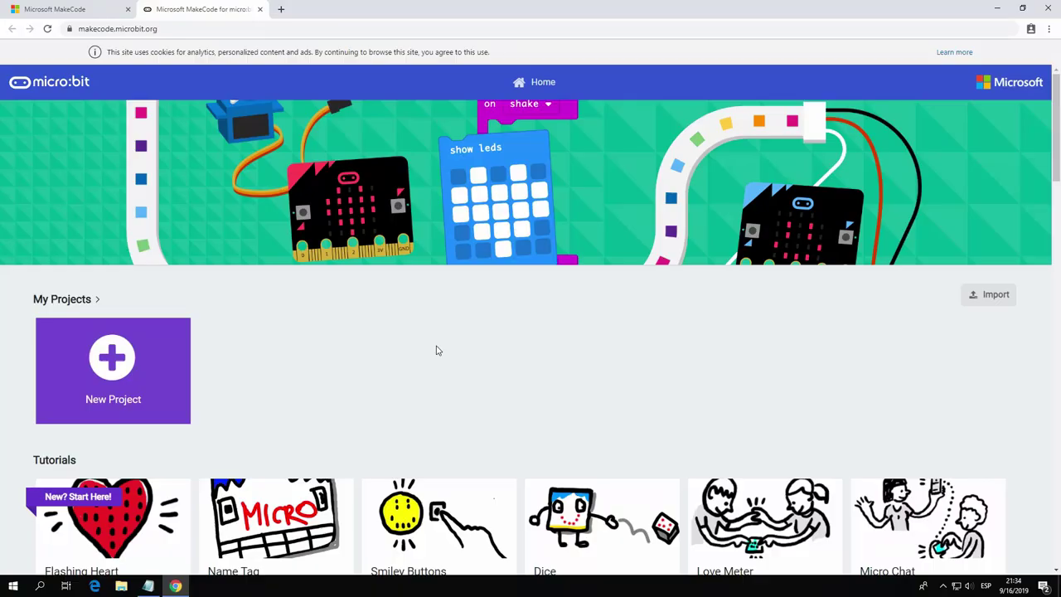
Create a new empty project and switch the editor language to Español (España)
{"action": "left_click", "coordinate": [117, 358]}
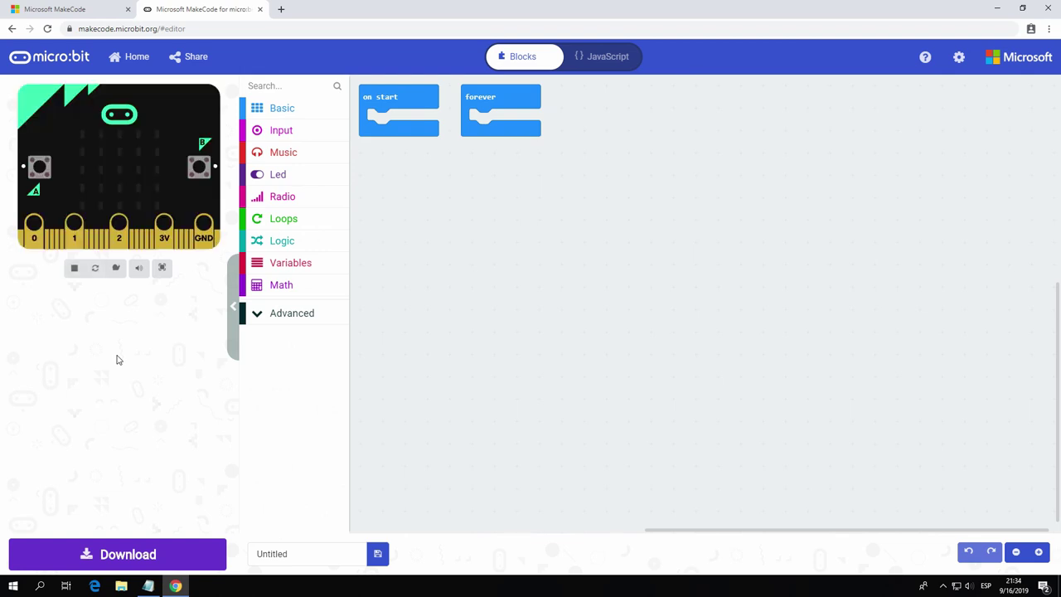
{"action": "left_click", "coordinate": [959, 59]}
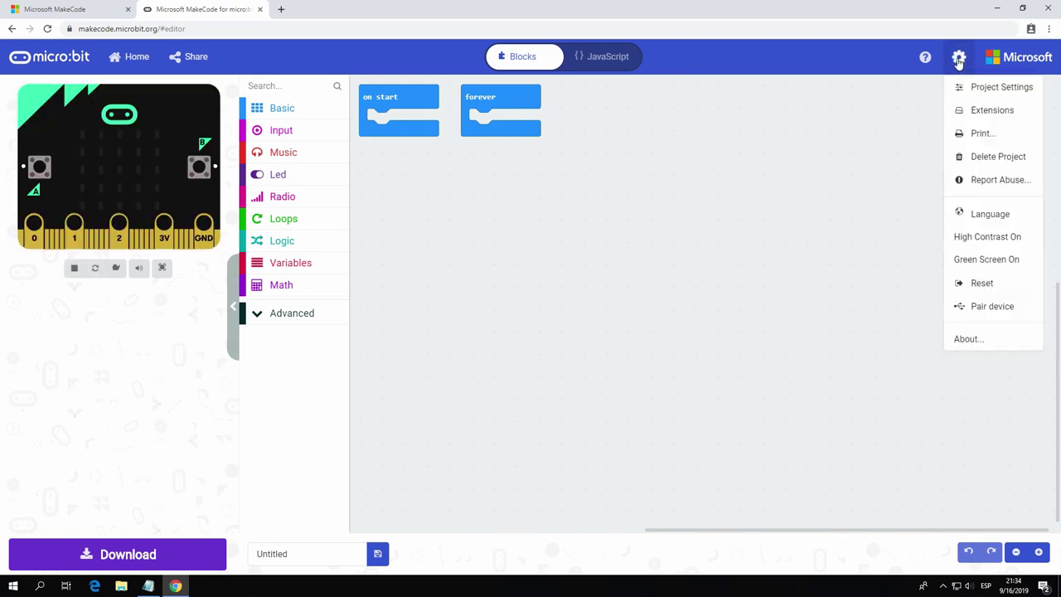
{"action": "left_click", "coordinate": [984, 217]}
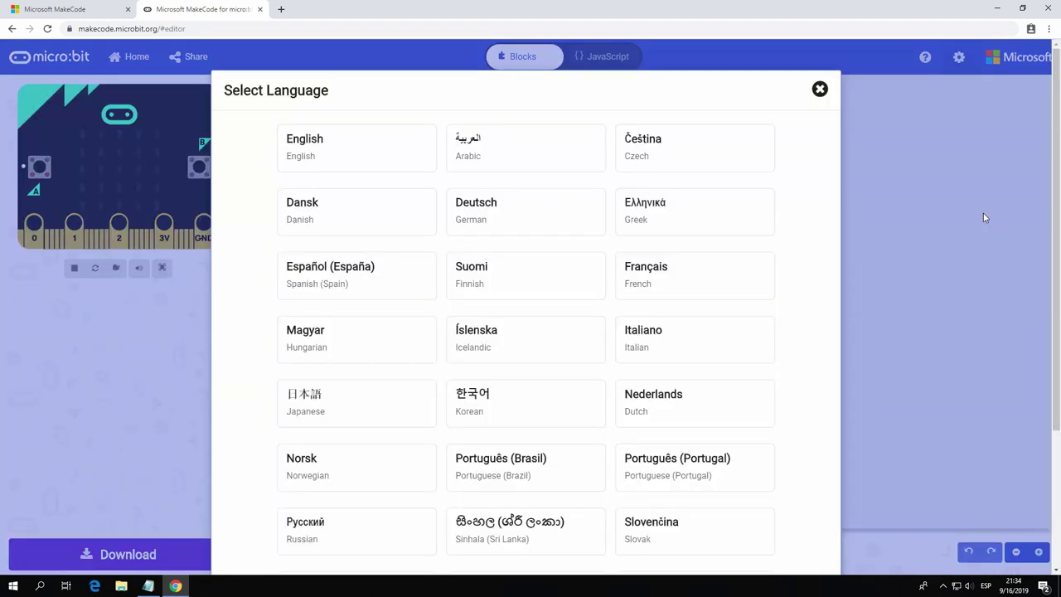
{"action": "left_click", "coordinate": [349, 277]}
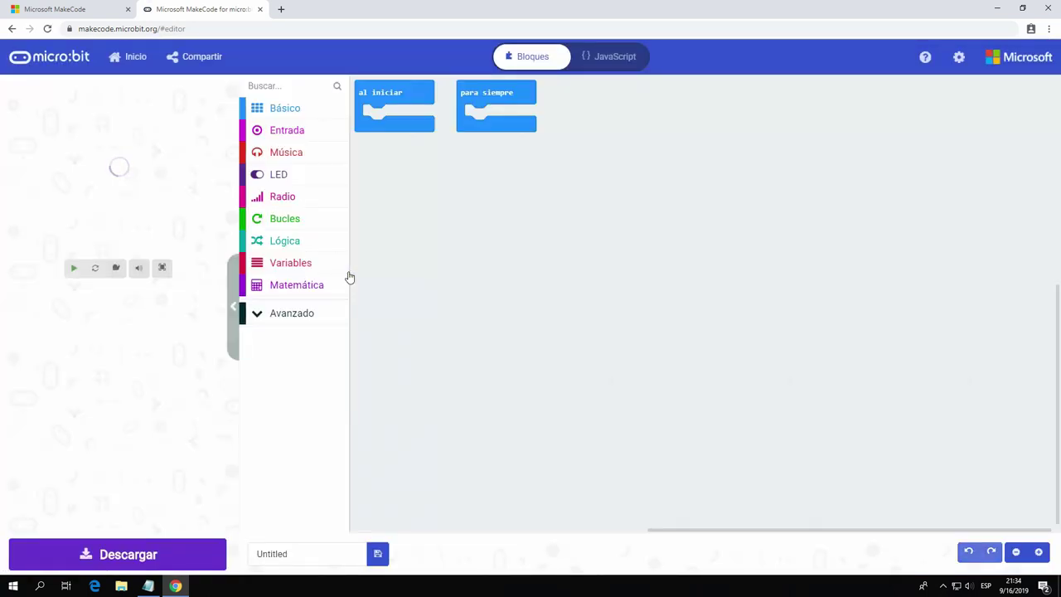
Put a Serial 'serial escribir línea' block reading "HOLA PC" inside 'para siempre'
{"action": "left_click", "coordinate": [262, 321]}
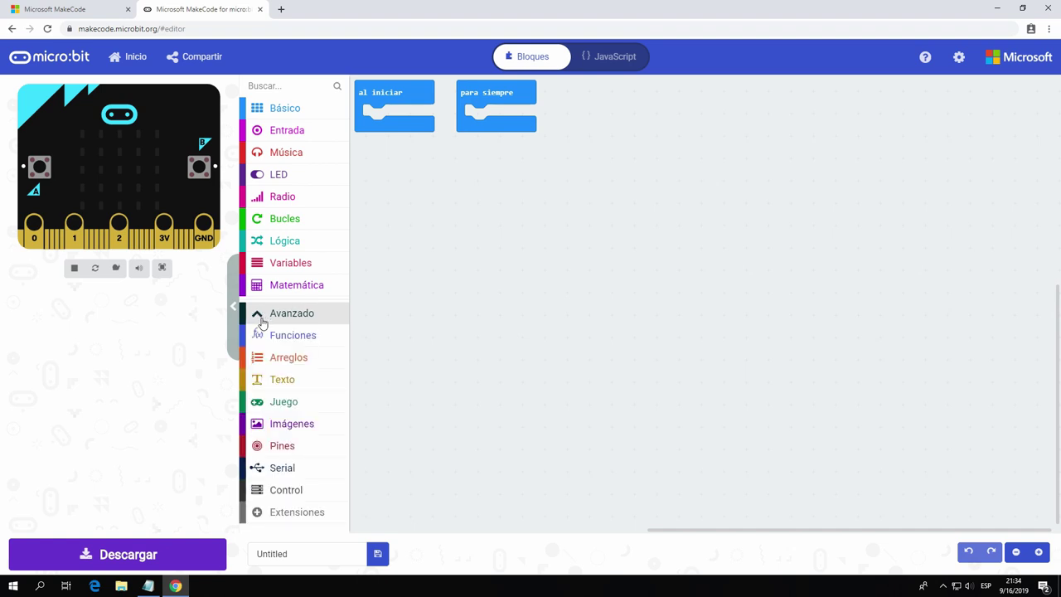
{"action": "left_click", "coordinate": [280, 469]}
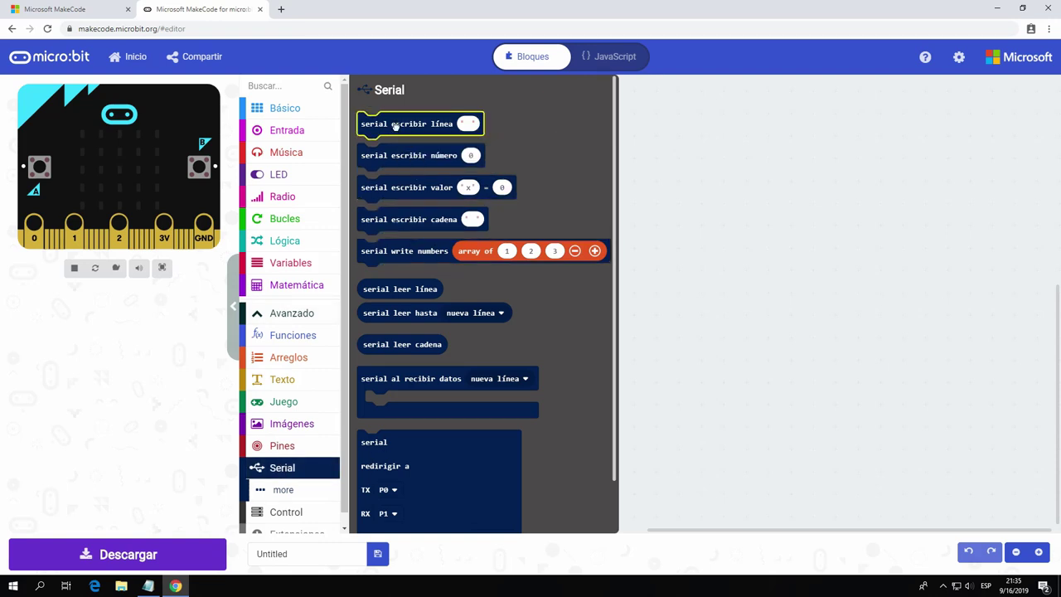
{"action": "left_click_drag", "start_coordinate": [395, 124], "coordinate": [502, 117]}
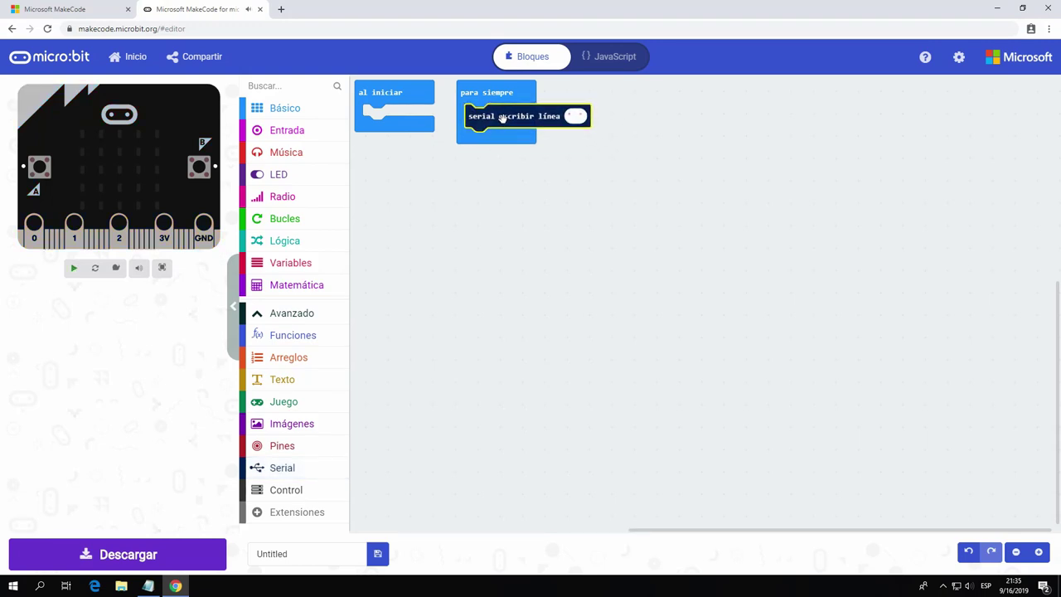
{"action": "left_click", "coordinate": [574, 117]}
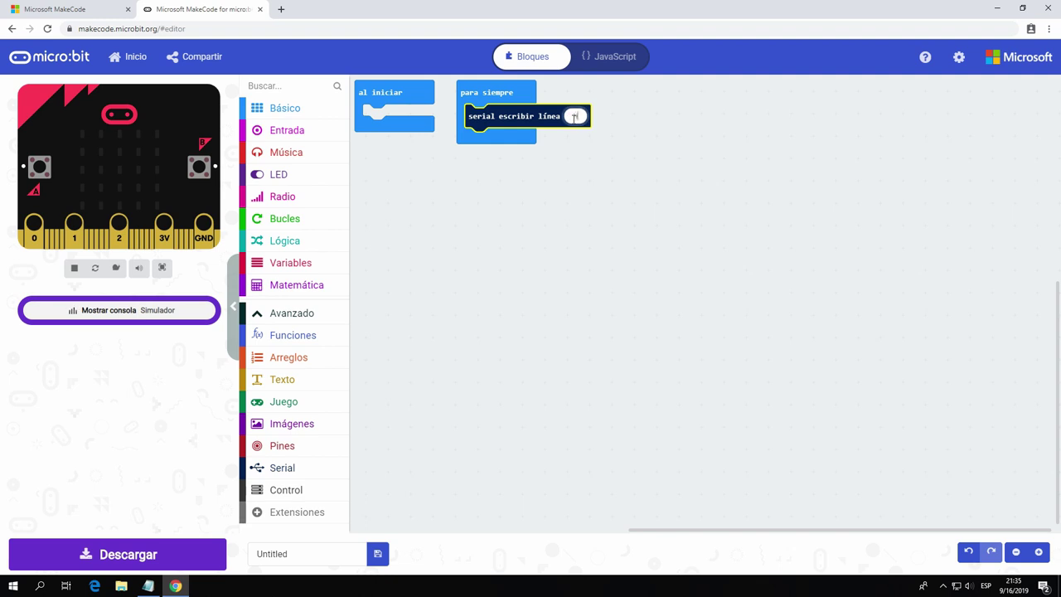
{"action": "type", "text": "HOLA P"}
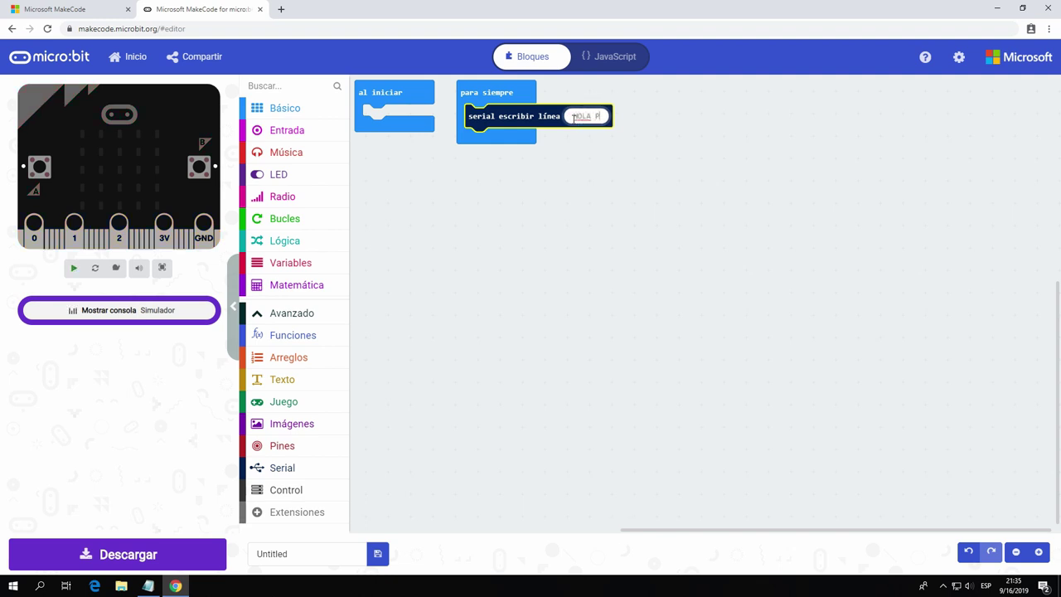
{"action": "type", "text": "C"}
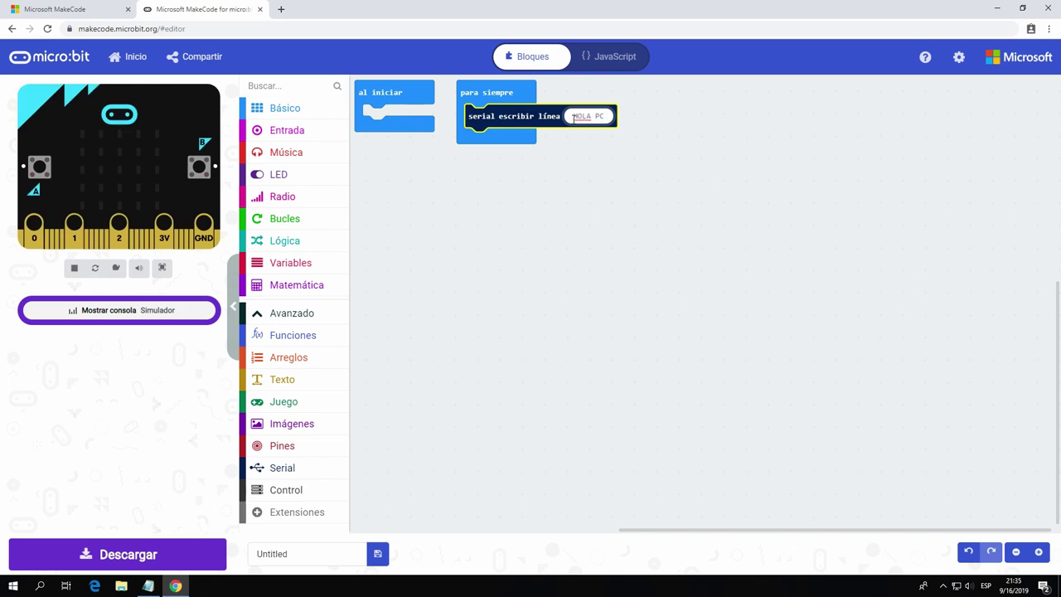
{"action": "left_click", "coordinate": [569, 166]}
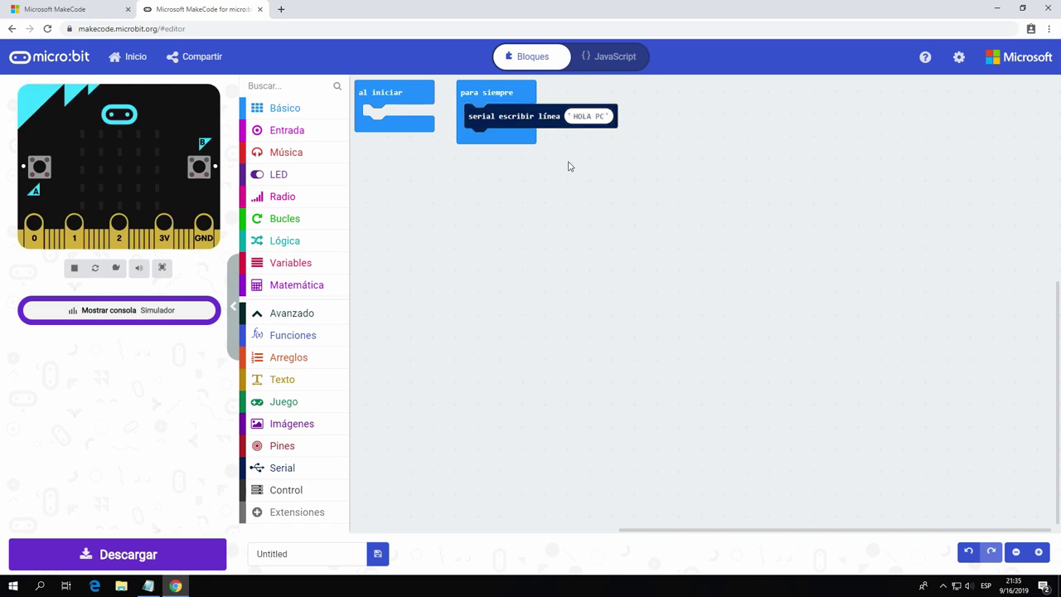
Add a Básico 'pausa (ms)' block set to 2000 below the serial line
{"action": "left_click", "coordinate": [277, 111]}
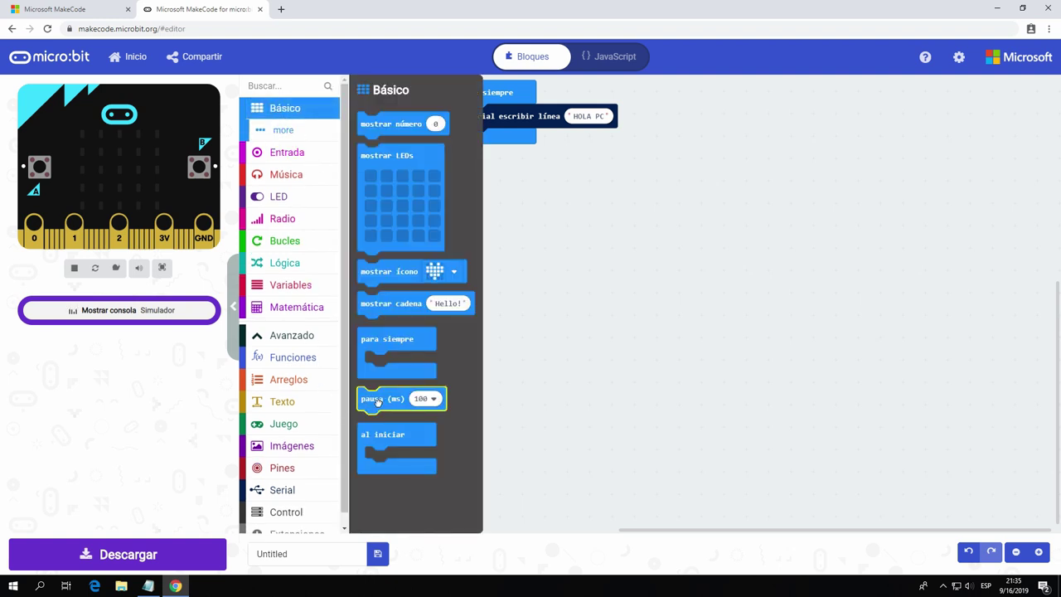
{"action": "left_click_drag", "start_coordinate": [383, 401], "coordinate": [488, 151]}
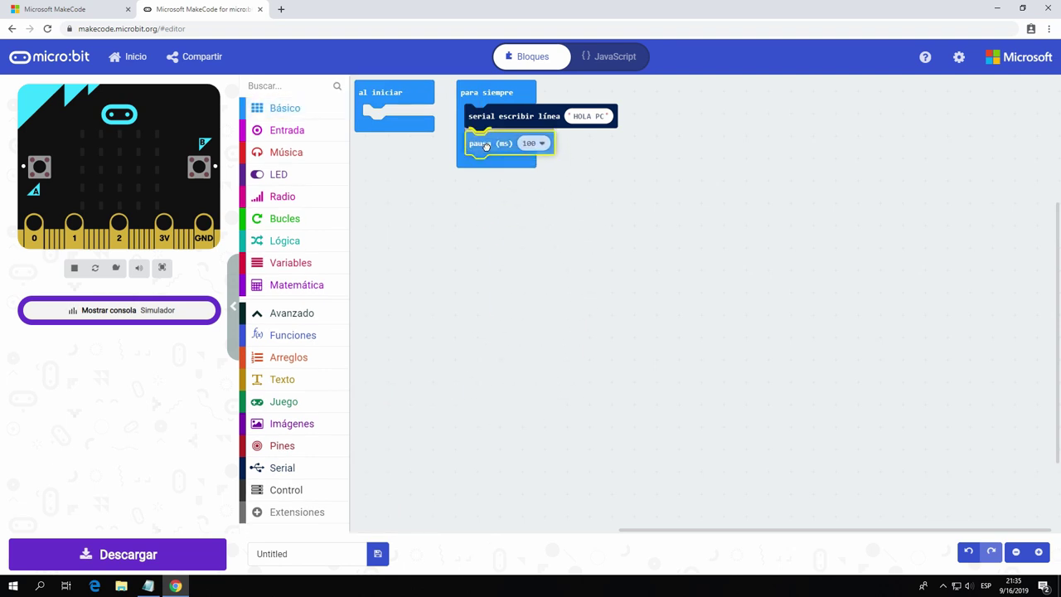
{"action": "left_click", "coordinate": [541, 140]}
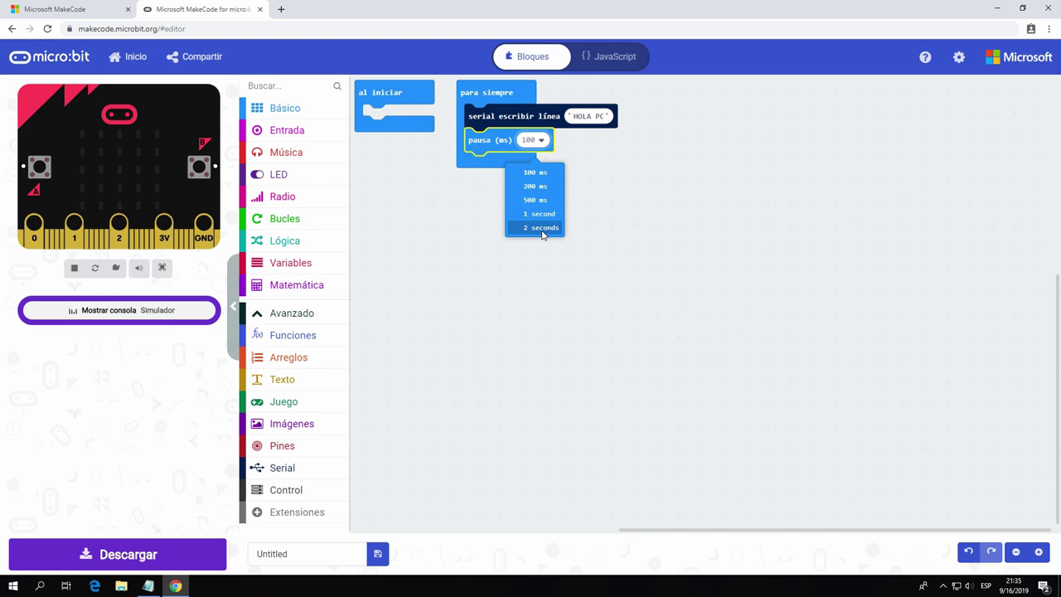
{"action": "left_click", "coordinate": [543, 227]}
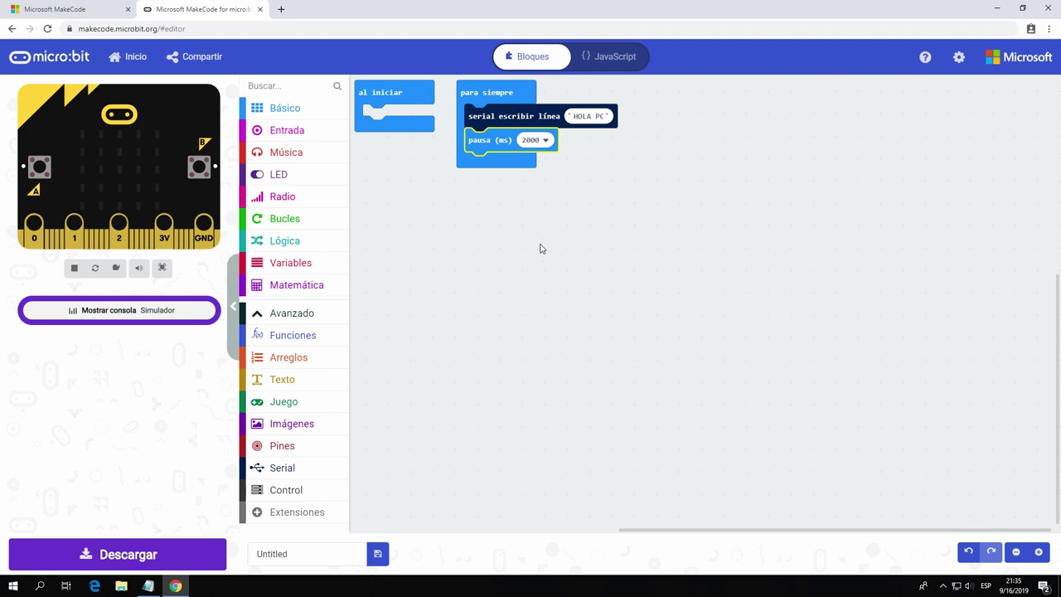
Rename the project from Untitled to Serial and download it as microbit-Serial.hex
{"action": "left_click", "coordinate": [301, 556]}
{"action": "left_click_drag", "start_coordinate": [300, 556], "coordinate": [230, 553]}
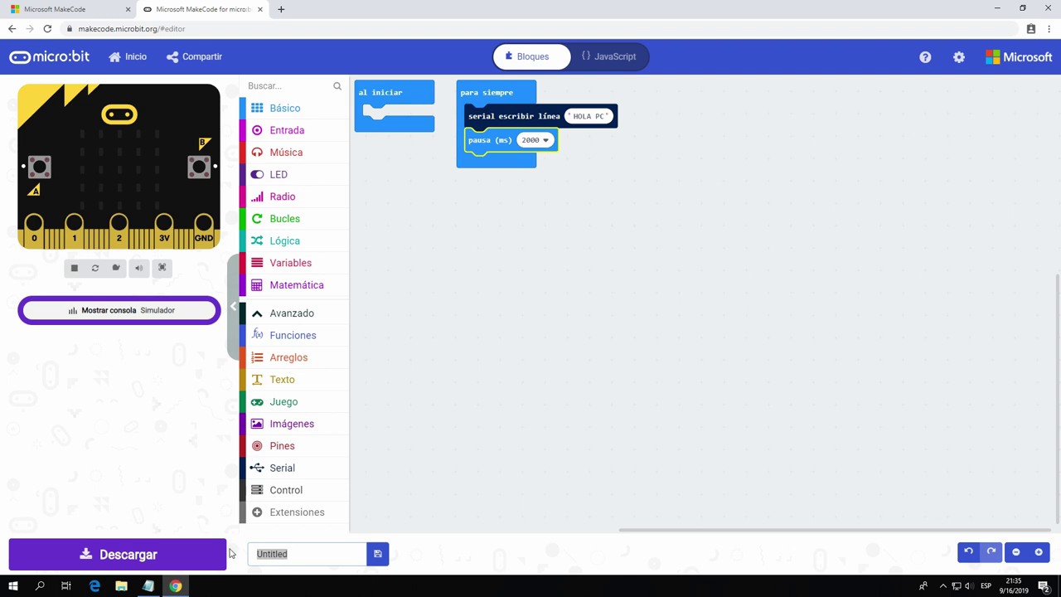
{"action": "type", "text": "Serial"}
{"action": "left_click", "coordinate": [380, 557]}
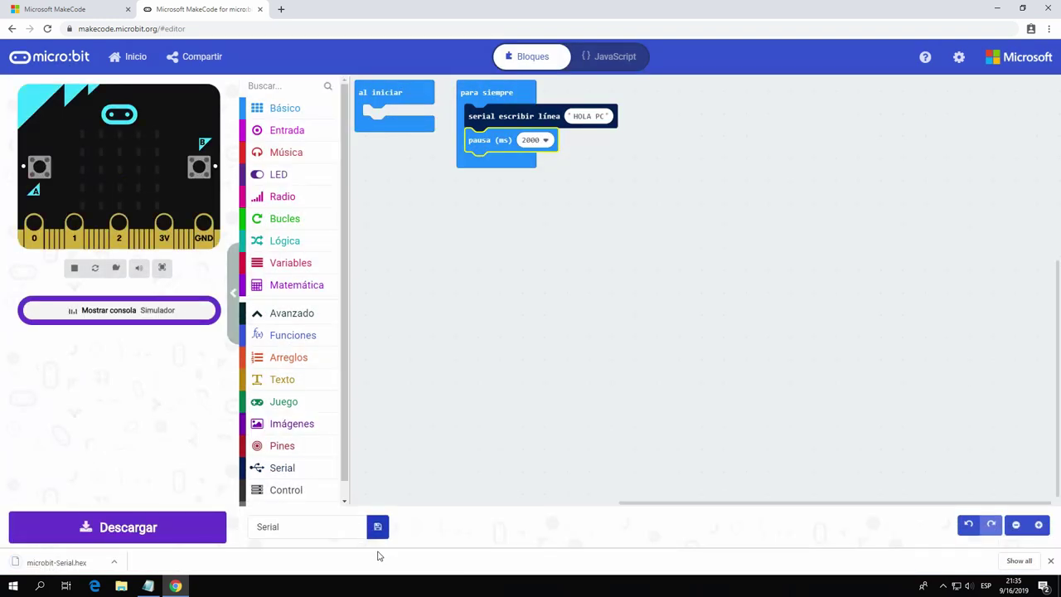
{"action": "left_click", "coordinate": [116, 563]}
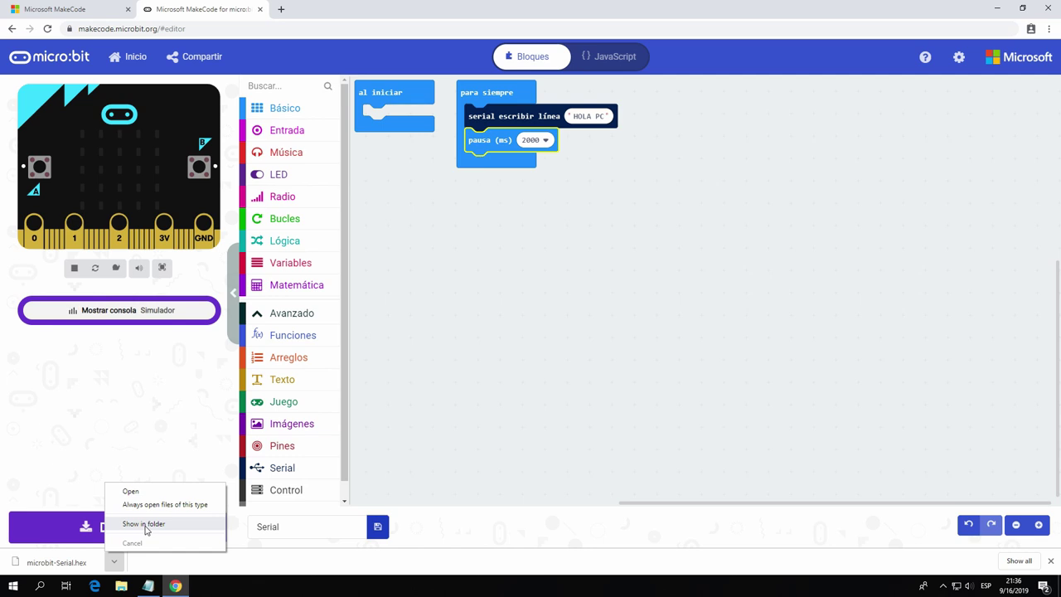
Drag microbit-Serial.hex from Downloads onto the MICROBIT (H:) drive, then close the drive window
{"action": "left_click", "coordinate": [145, 524]}
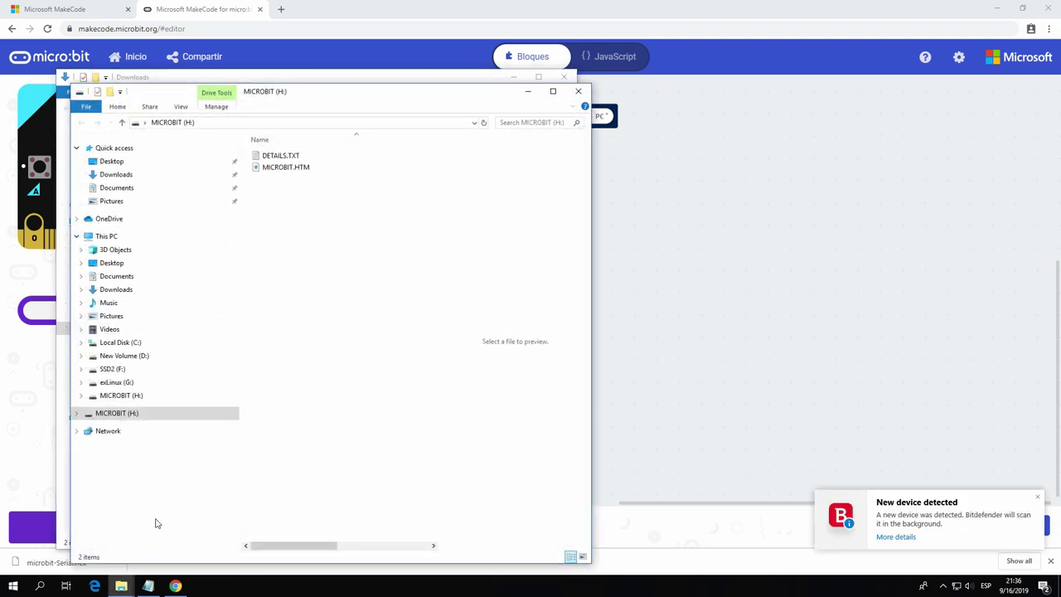
{"action": "left_click", "coordinate": [578, 93]}
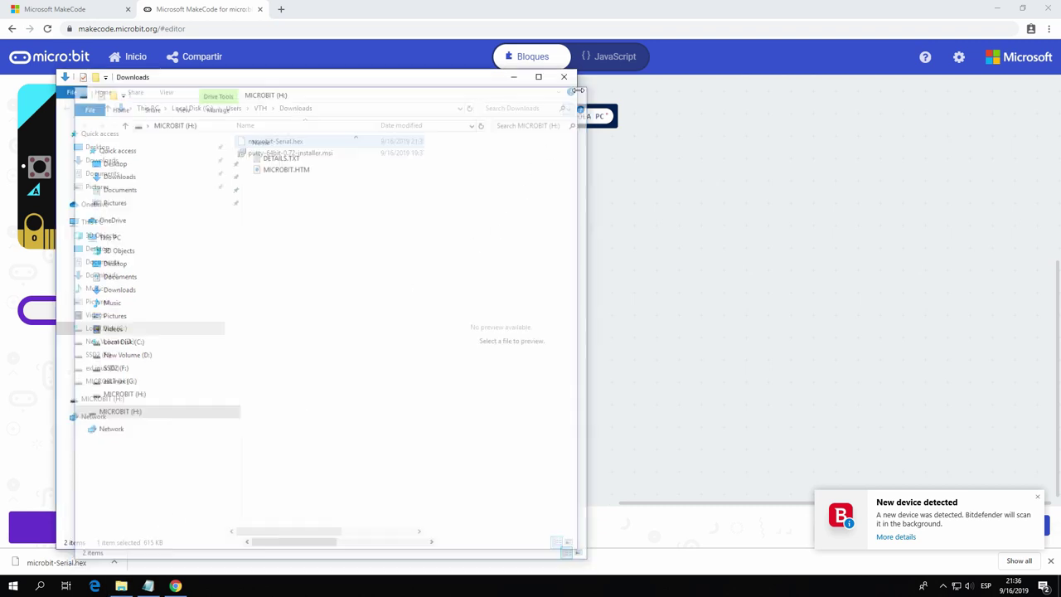
{"action": "left_click_drag", "start_coordinate": [276, 145], "coordinate": [108, 385]}
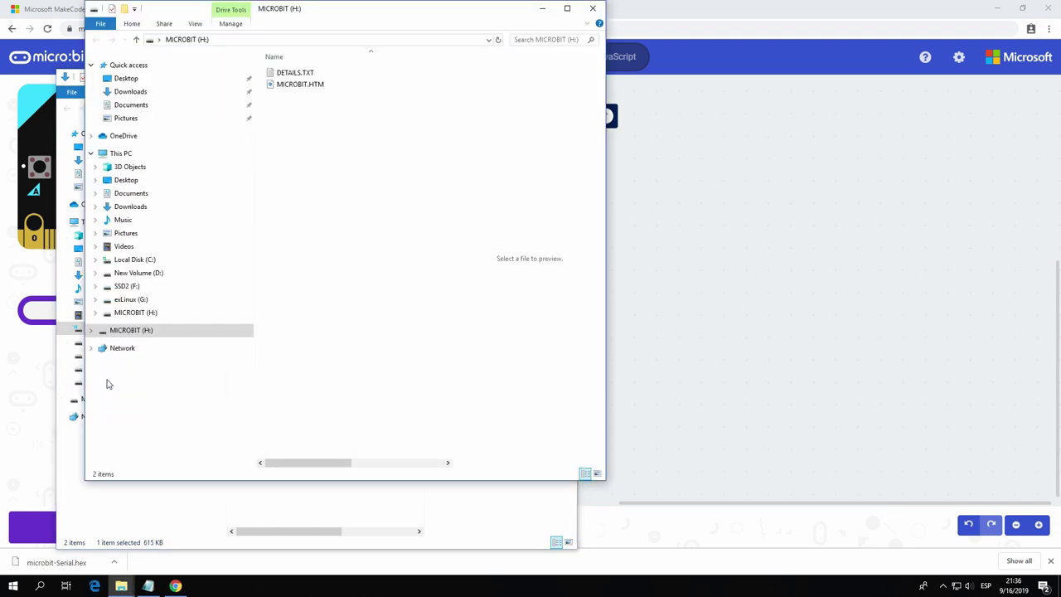
{"action": "left_click", "coordinate": [593, 9]}
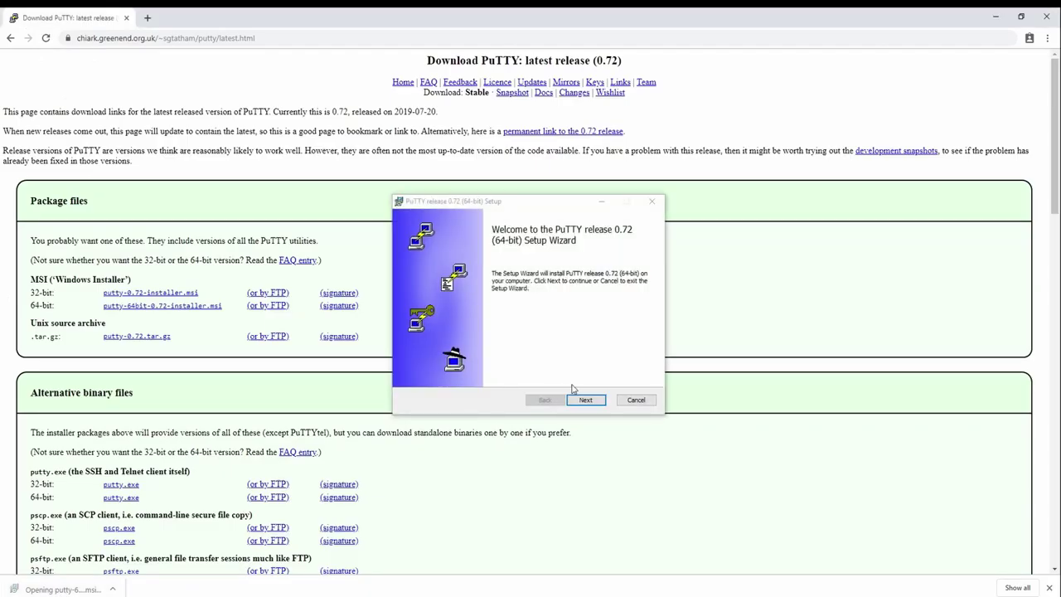
Install PuTTY 0.72 into C:\Program Files\PuTTY\ with the default features
{"action": "left_click", "coordinate": [586, 399]}
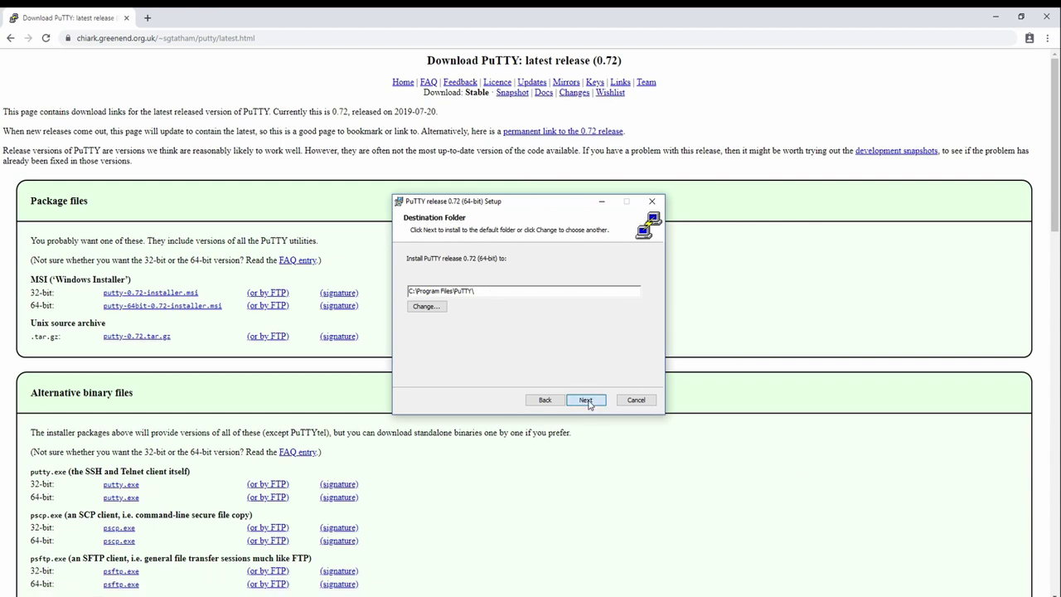
{"action": "left_click", "coordinate": [586, 401]}
{"action": "left_click", "coordinate": [582, 405]}
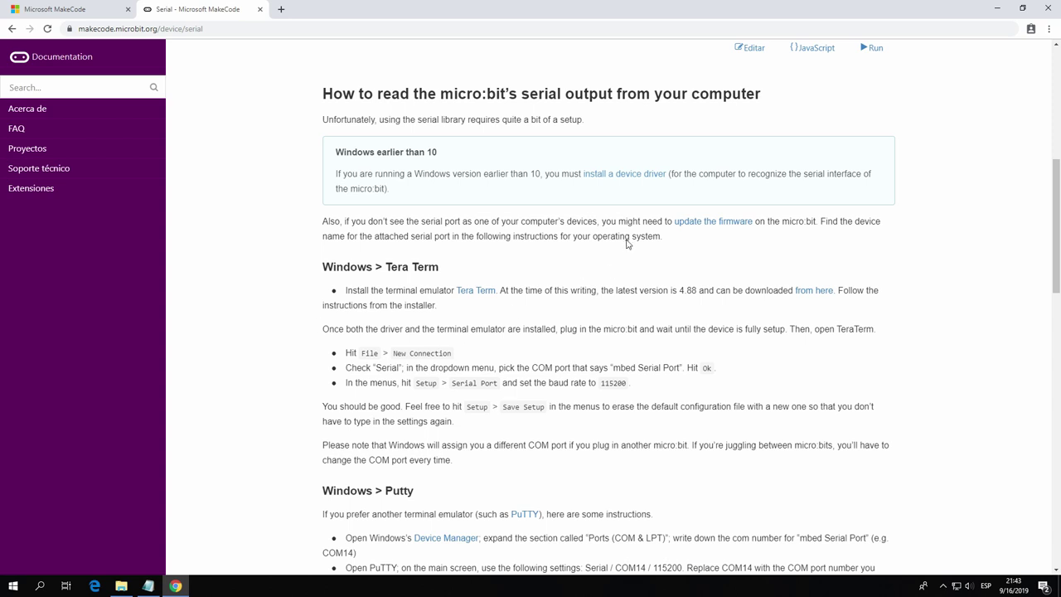
Follow the serial guide's 'install a device driver' link to Arm Mbed's Windows serial driver tutorial
{"action": "left_click", "coordinate": [627, 181]}
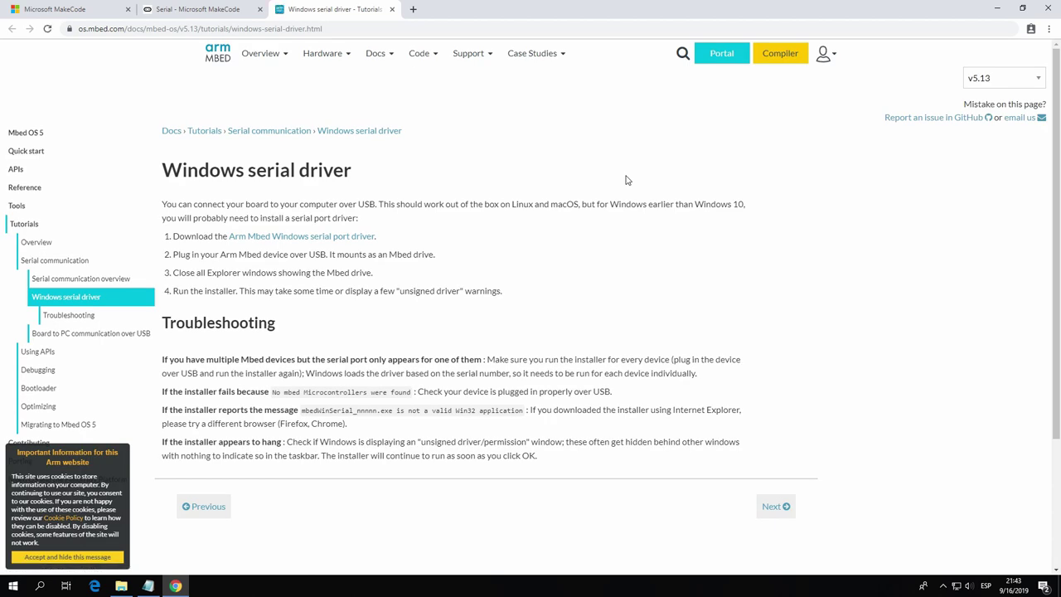
Download the Arm Mbed Windows serial port driver installer, mbedWinSerial_16466.exe
{"action": "left_click", "coordinate": [326, 238]}
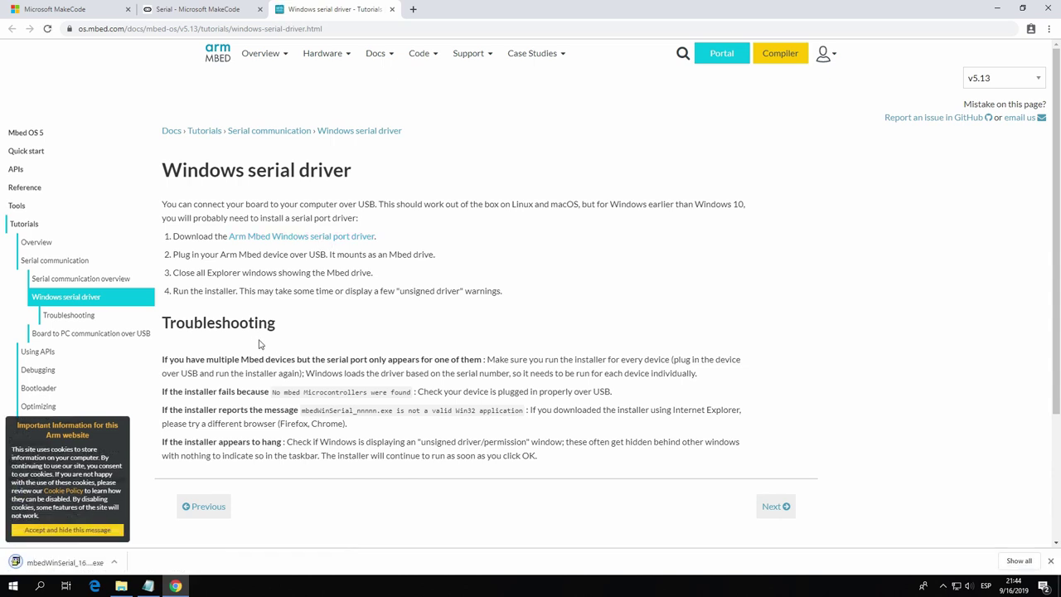
Run mbedWinSerial_16466.exe, approve it, install the mbed serial port driver and finish
{"action": "left_click", "coordinate": [52, 566]}
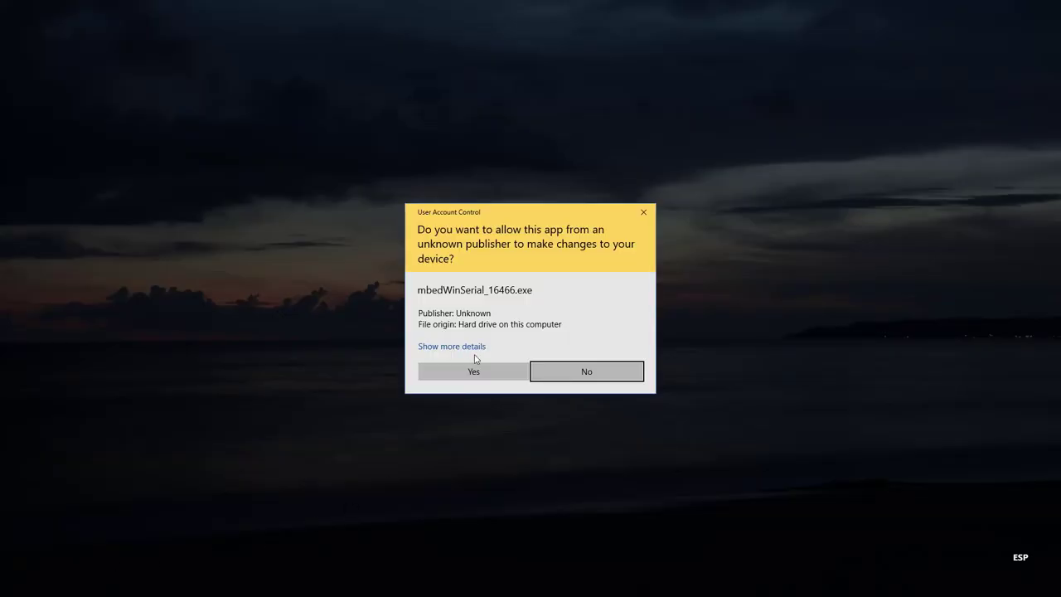
{"action": "left_click", "coordinate": [478, 373]}
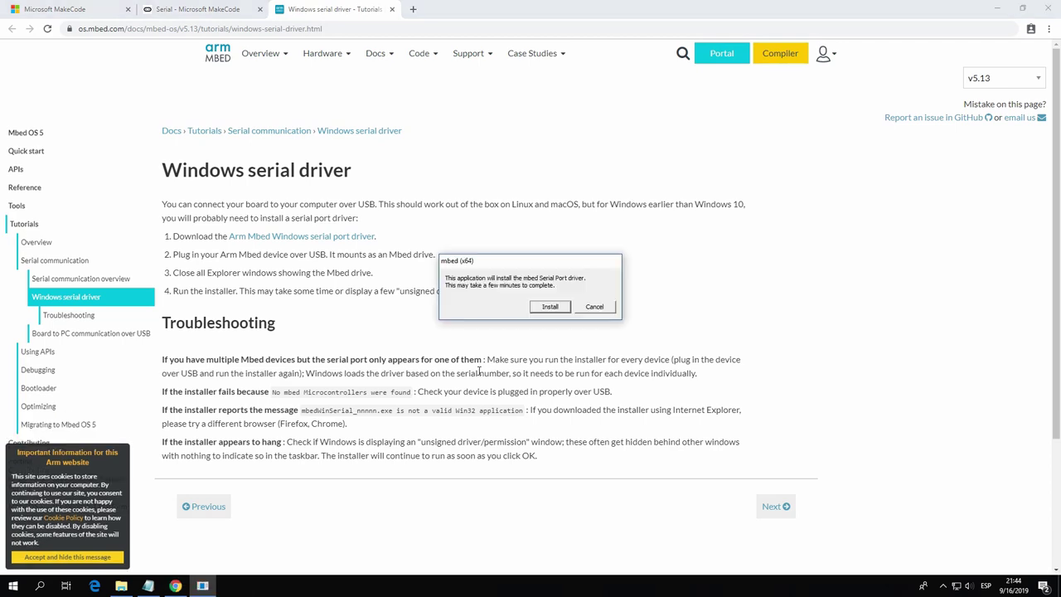
{"action": "left_click", "coordinate": [551, 308]}
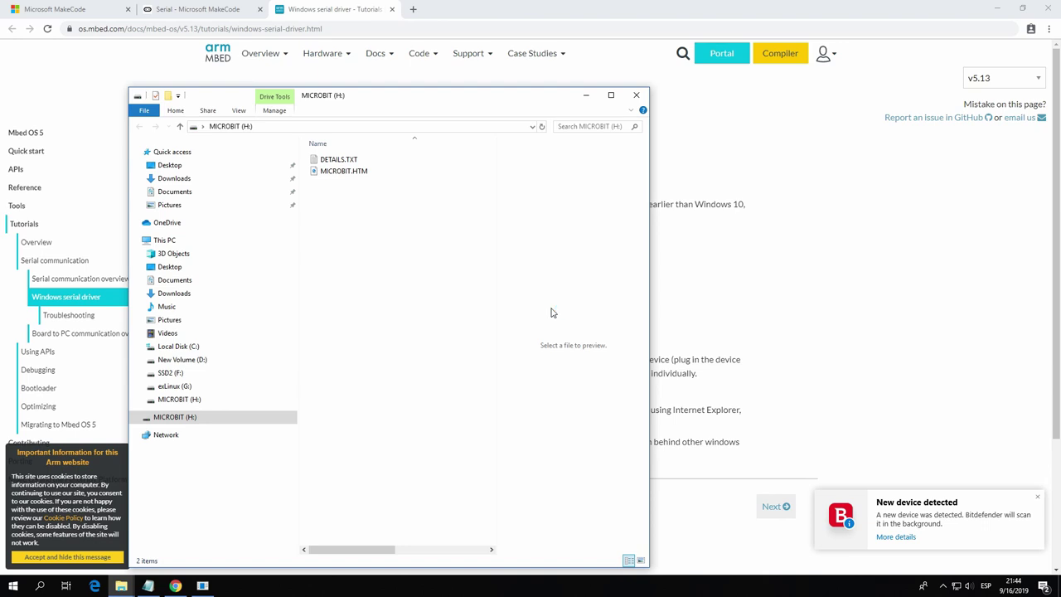
{"action": "left_click", "coordinate": [586, 95]}
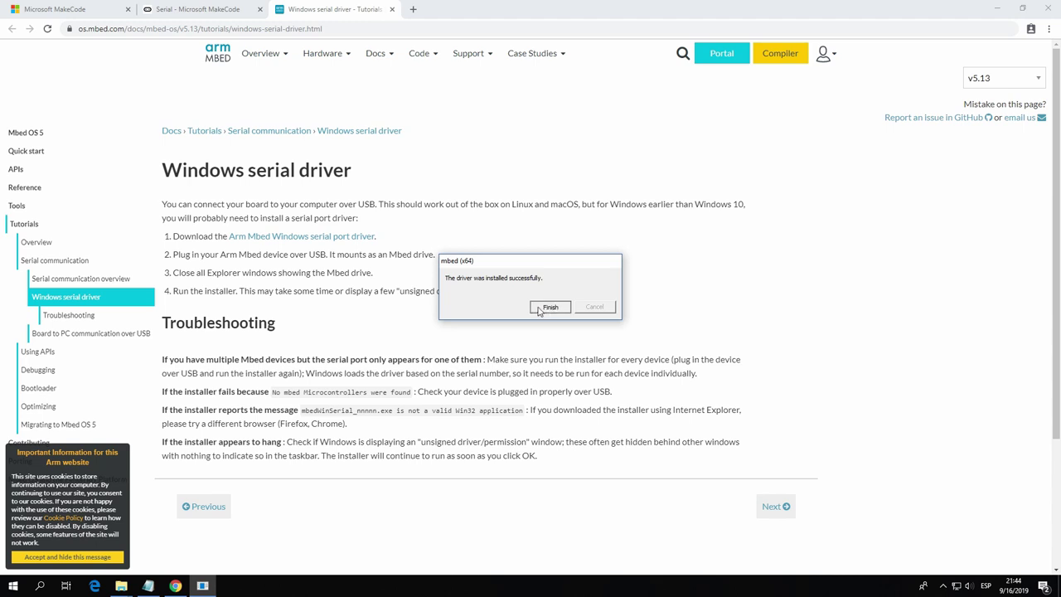
{"action": "left_click", "coordinate": [549, 307]}
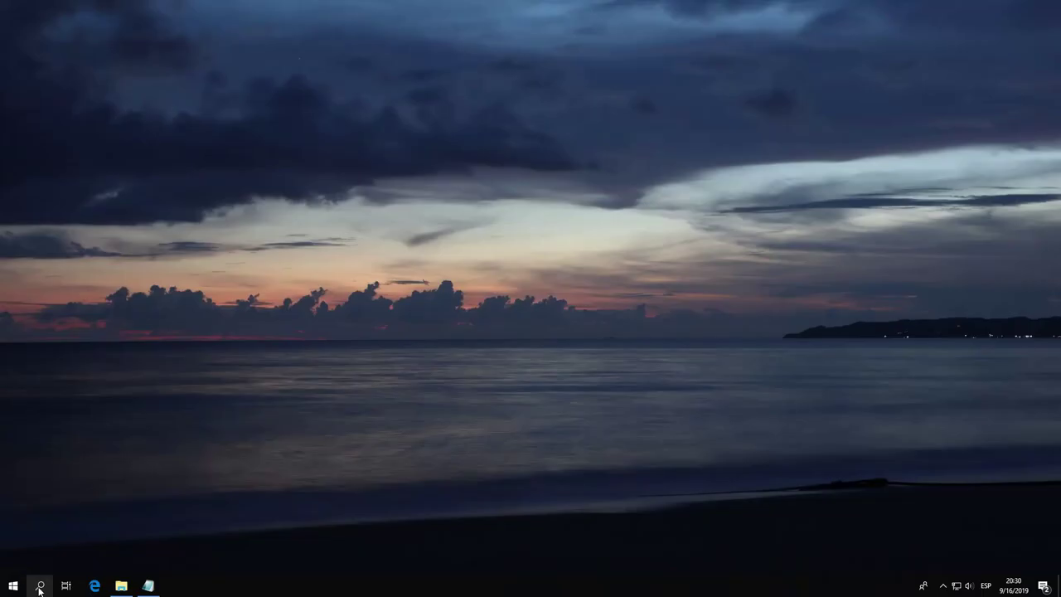
{"action": "left_click", "coordinate": [39, 585]}
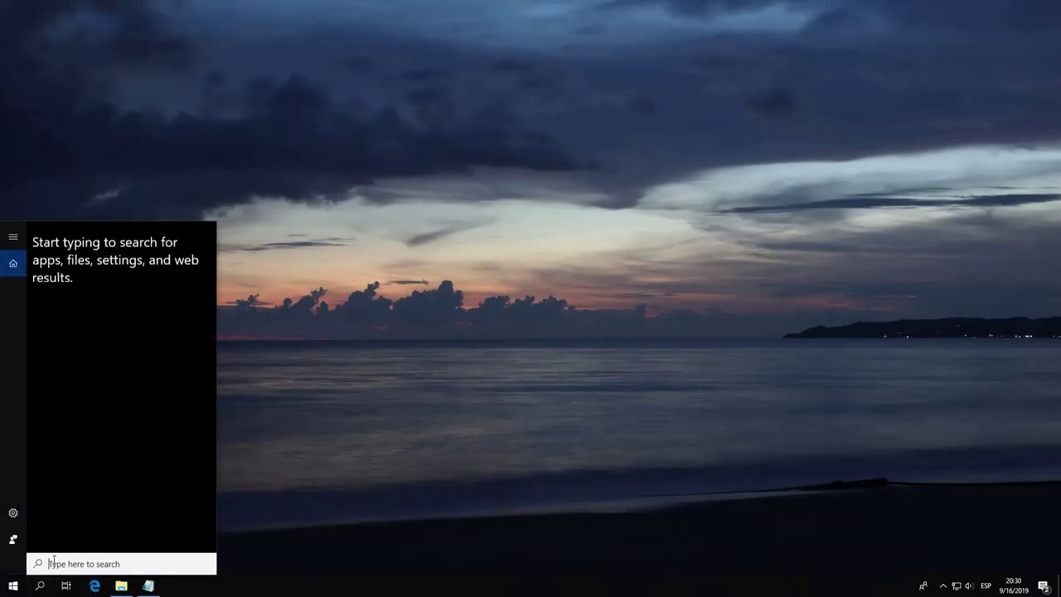
Find the micro:bit as mbed Serial Port (COM7) under Ports (COM & LPT) in Device Manager
{"action": "type", "text": "devi"}
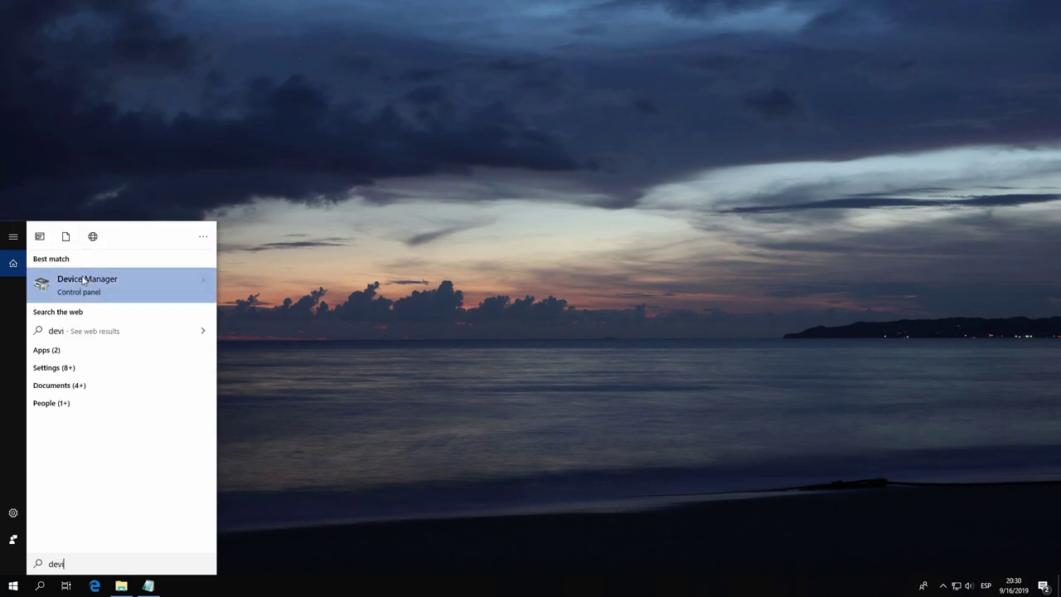
{"action": "left_click", "coordinate": [86, 287]}
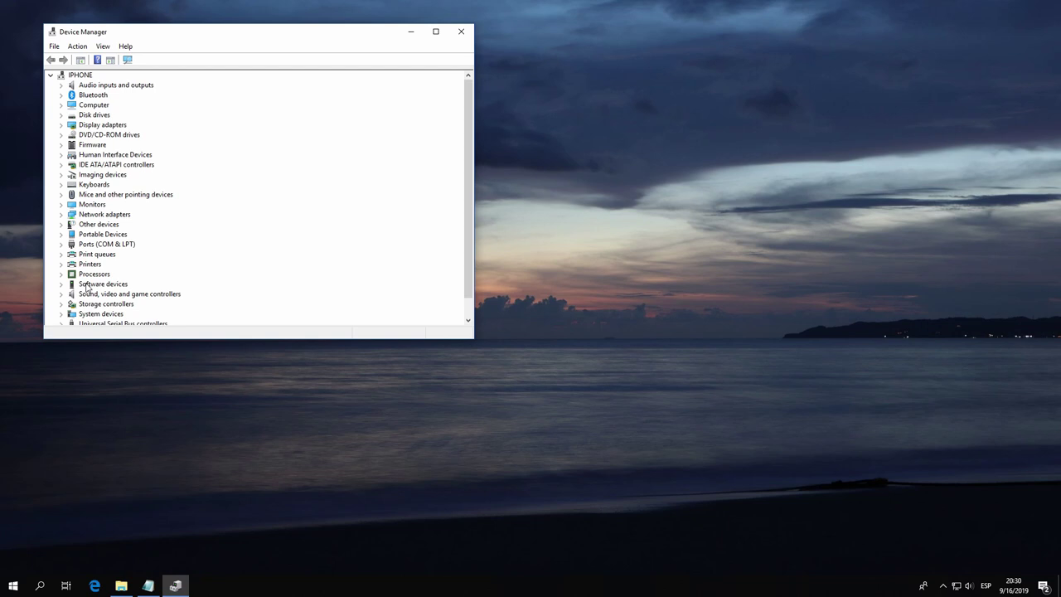
{"action": "left_click", "coordinate": [104, 244]}
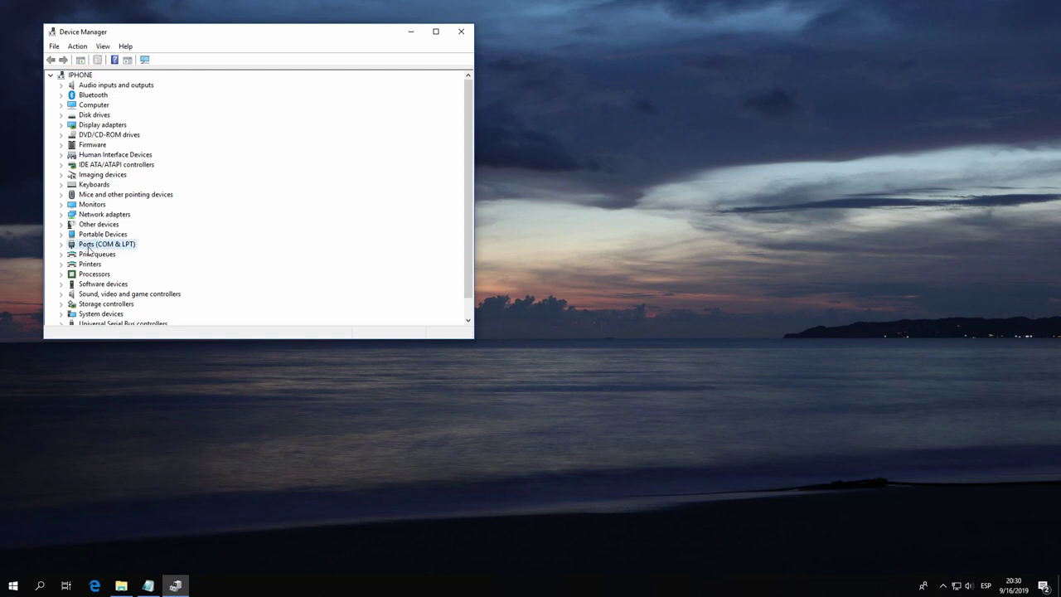
{"action": "left_click", "coordinate": [61, 245]}
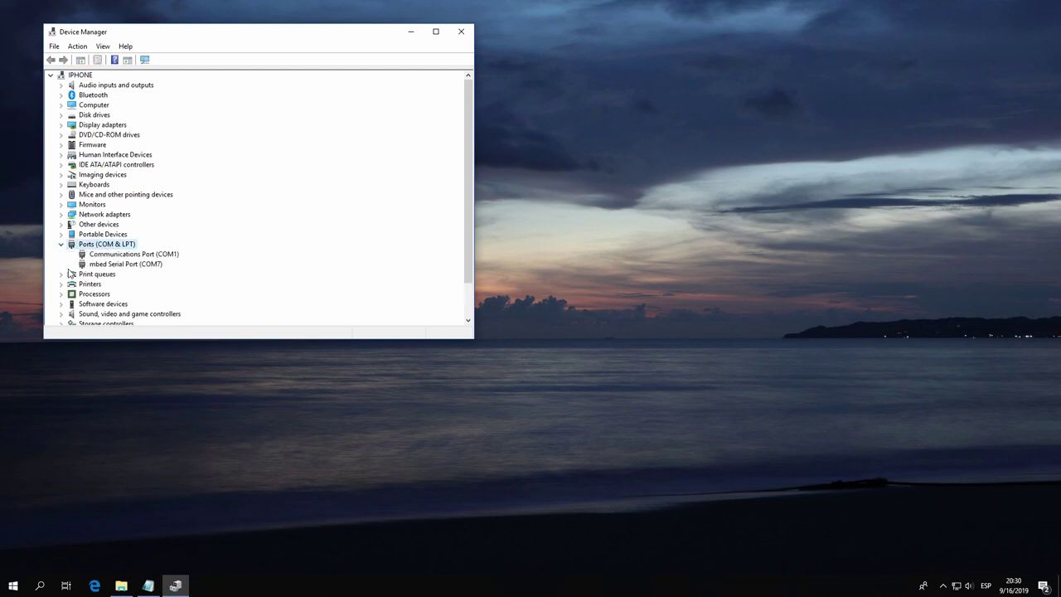
{"action": "left_click", "coordinate": [112, 265]}
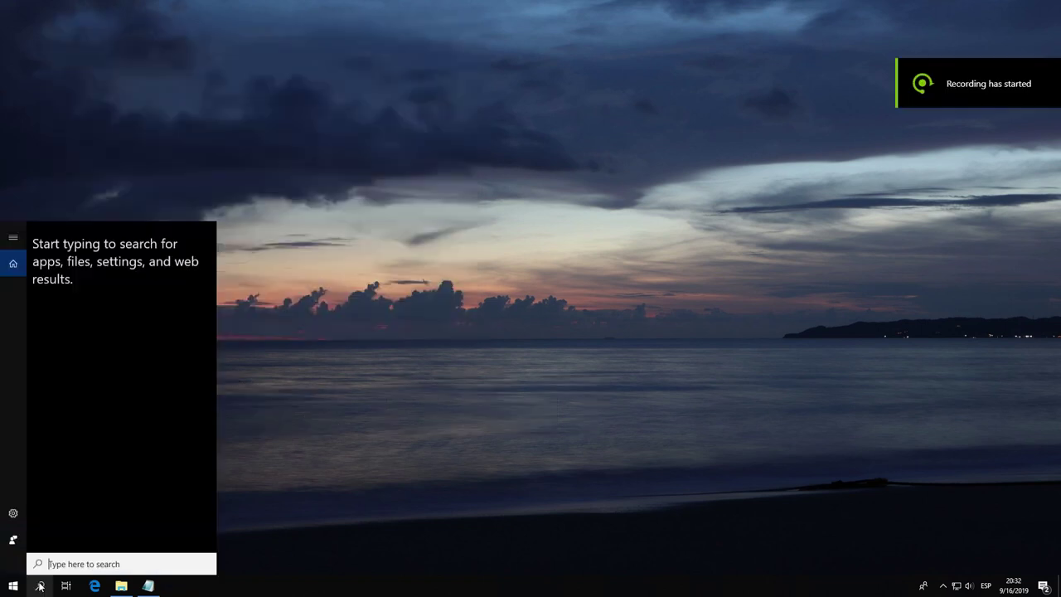
{"action": "type", "text": "pu"}
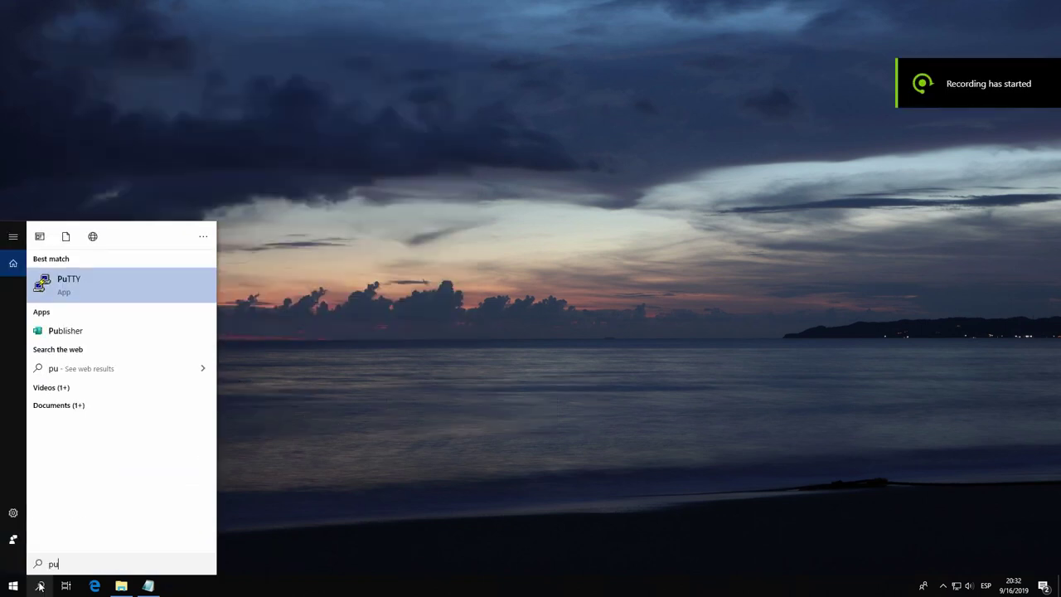
Launch PuTTY and configure a Serial connection on COM7 at speed 115200
{"action": "left_click", "coordinate": [91, 292]}
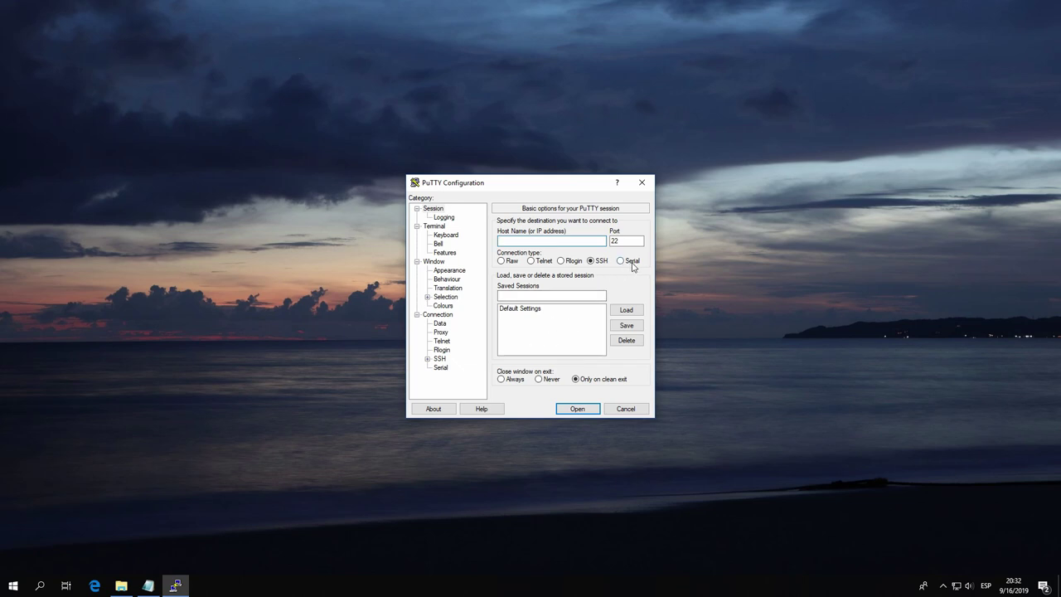
{"action": "left_click", "coordinate": [621, 261]}
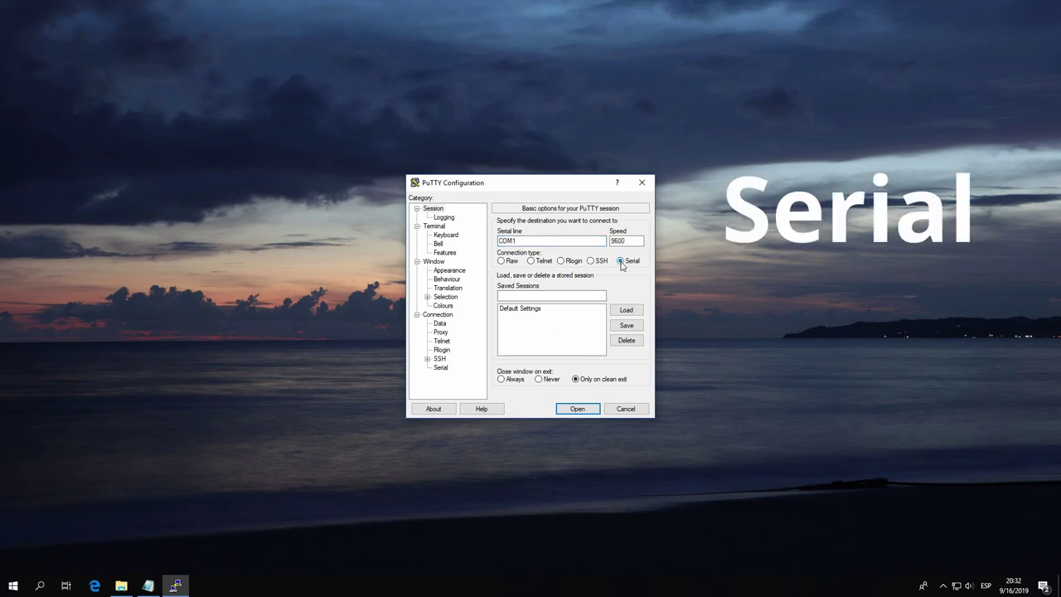
{"action": "left_click", "coordinate": [532, 242]}
{"action": "type", "text": "7"}
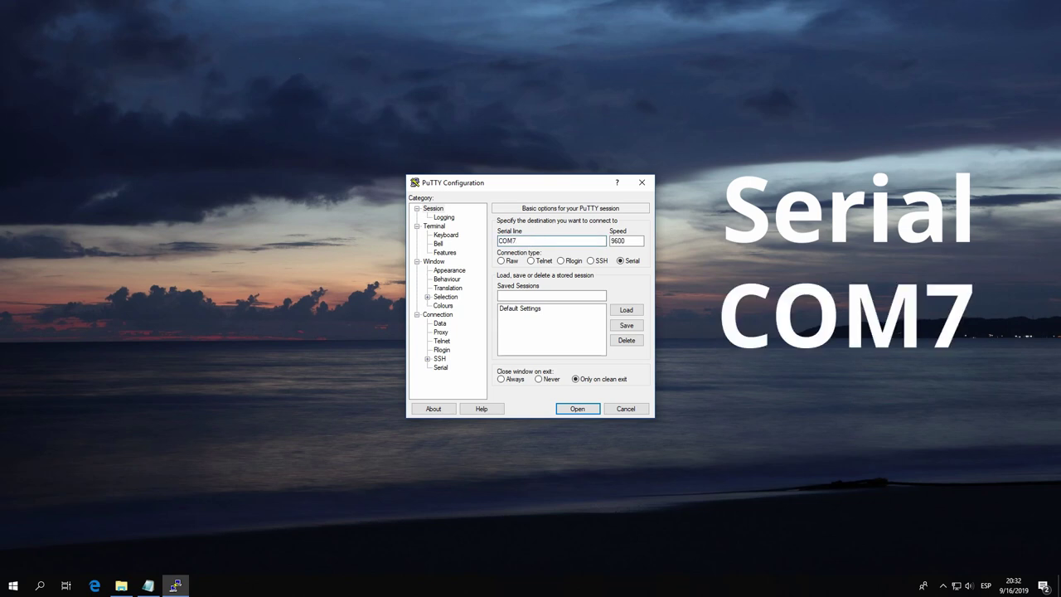
{"action": "key", "text": "Tab"}
{"action": "type", "text": "115"}
{"action": "type", "text": "200"}
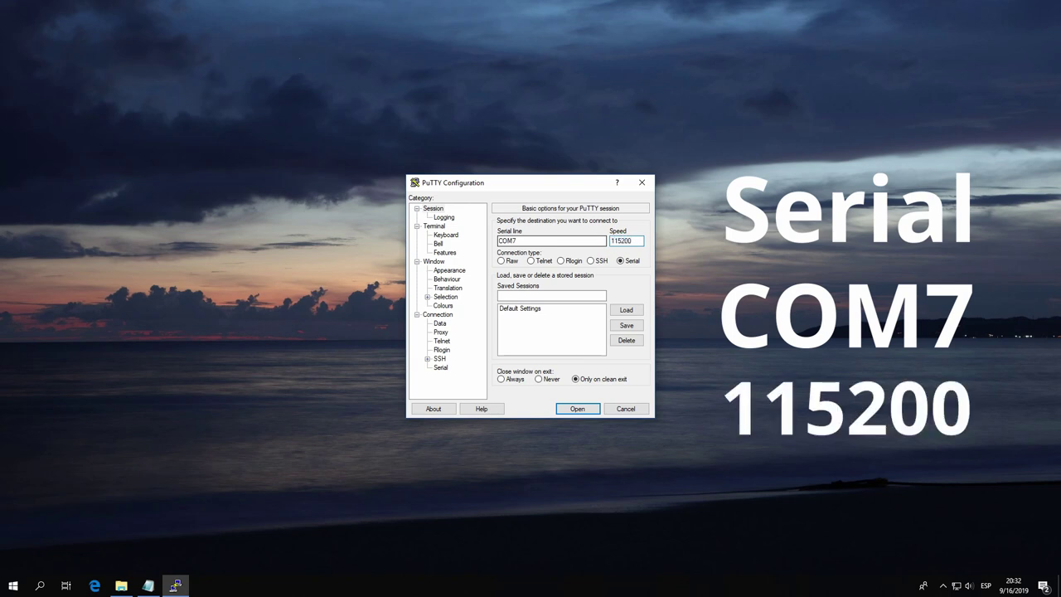
Save these settings as session 'Microbit_Serial', load it and start the connection
{"action": "left_click", "coordinate": [581, 295]}
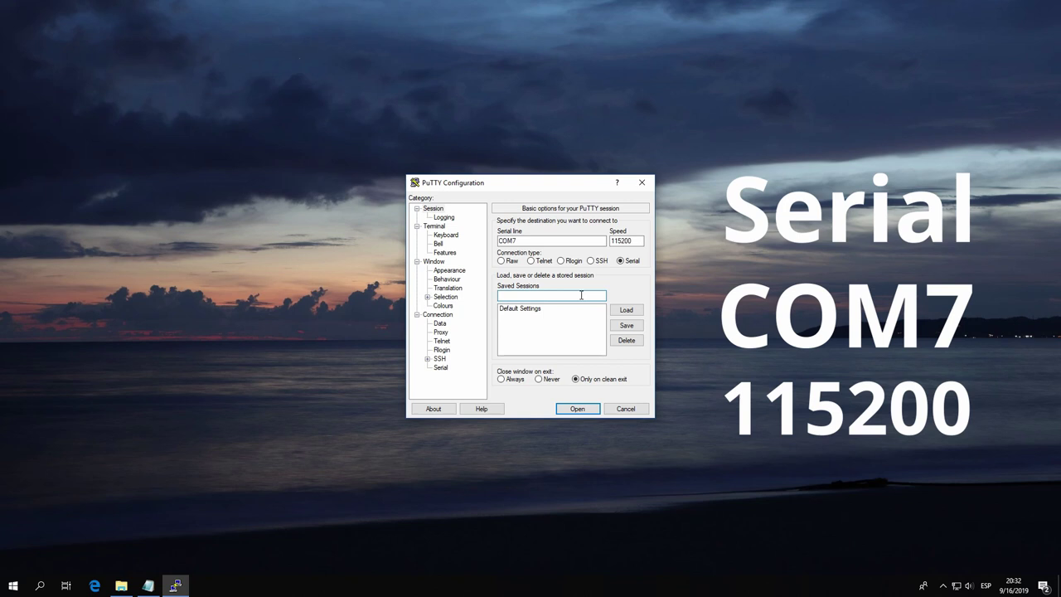
{"action": "type", "text": "Microbit_Se"}
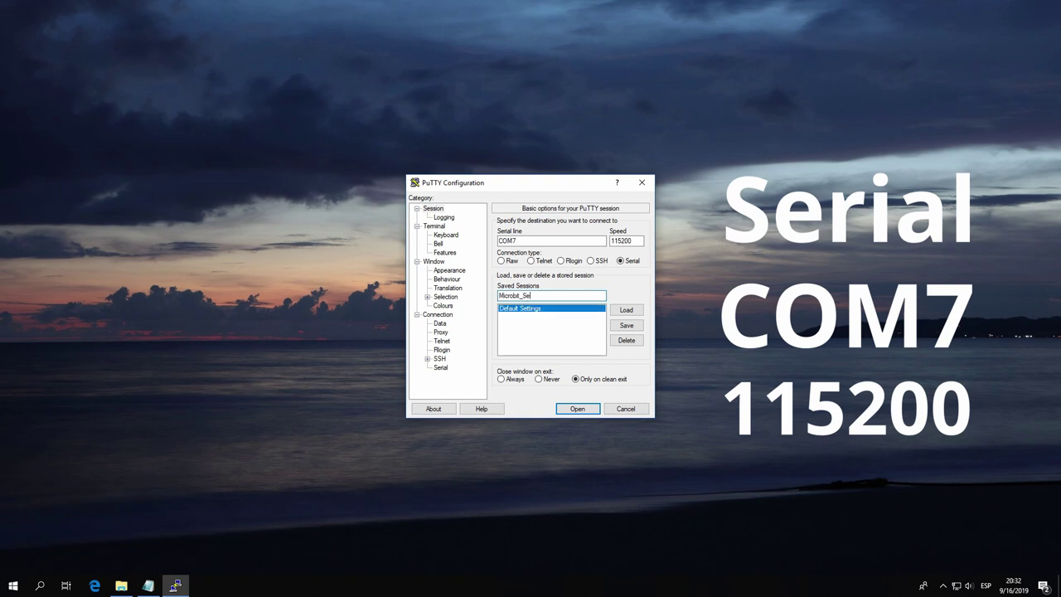
{"action": "type", "text": "rial"}
{"action": "left_click", "coordinate": [625, 325]}
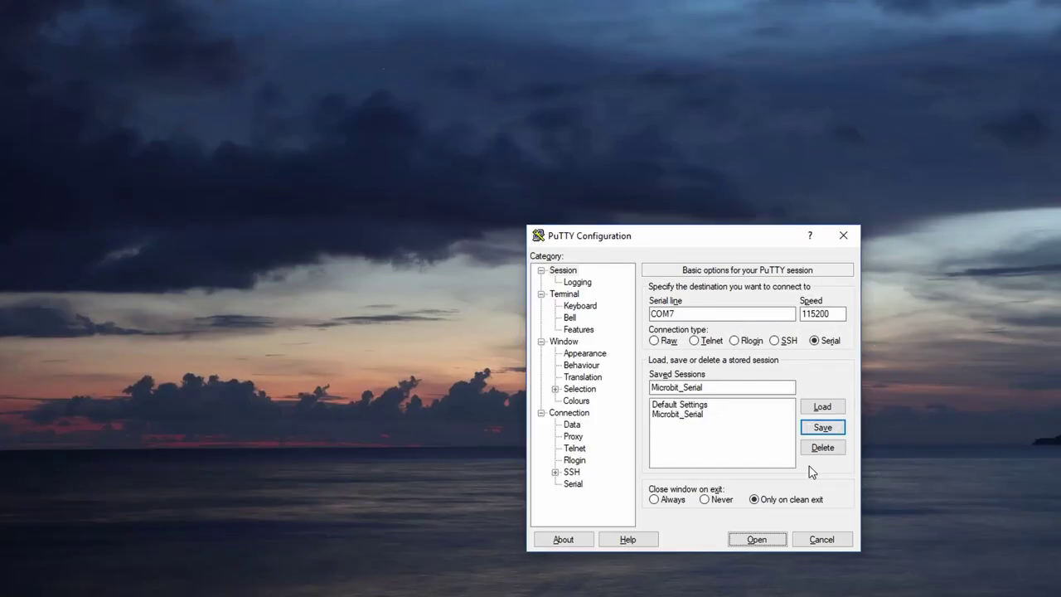
{"action": "left_click", "coordinate": [691, 416]}
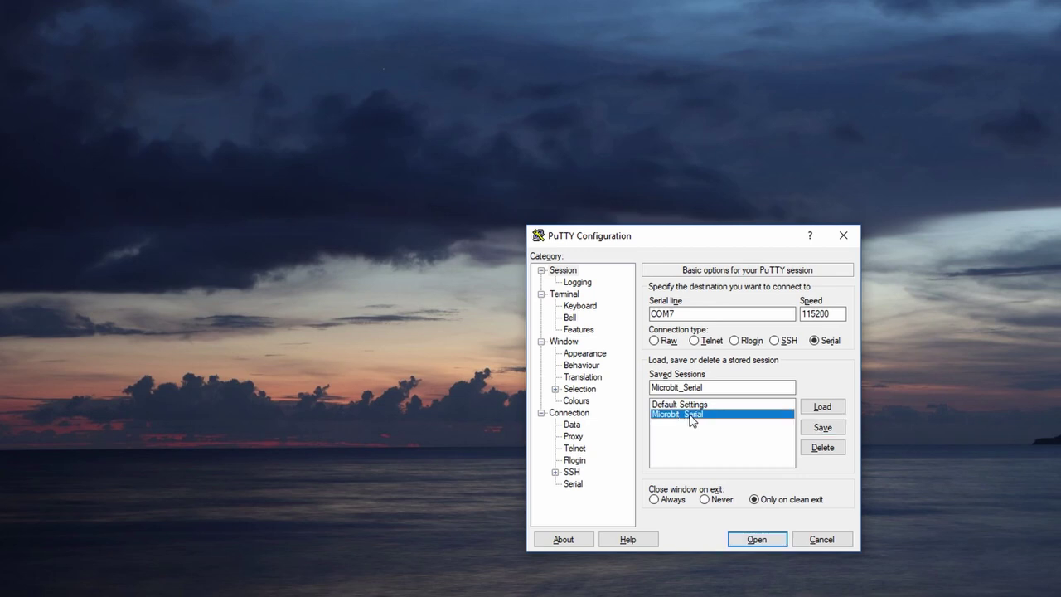
{"action": "left_click", "coordinate": [756, 540]}
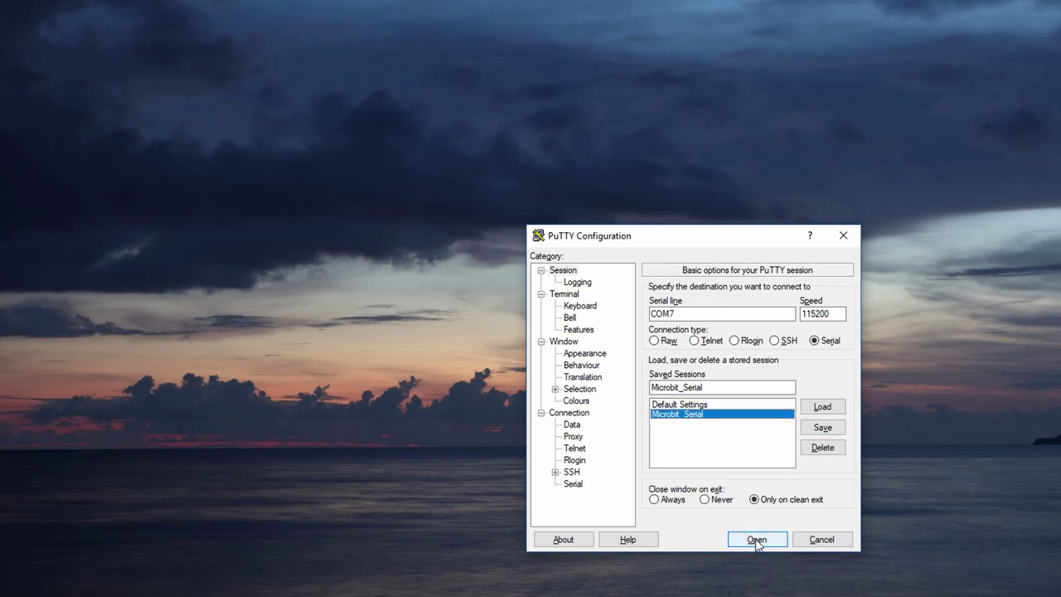
Open the COM7 terminal to read the repeated 'Hola PC' lines, then close it and confirm
{"action": "left_click", "coordinate": [757, 540]}
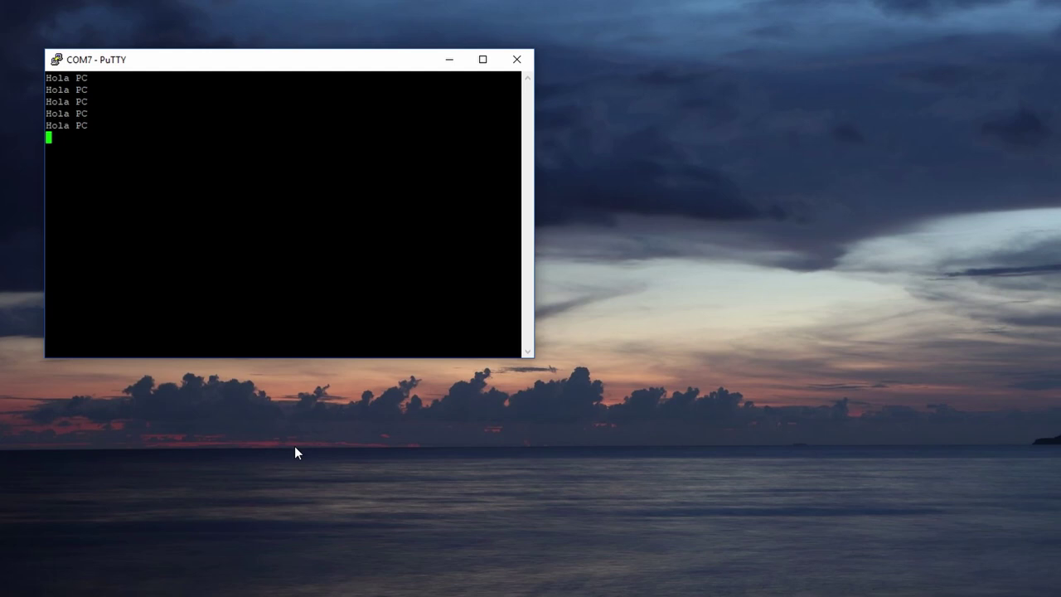
{"action": "left_click", "coordinate": [517, 61]}
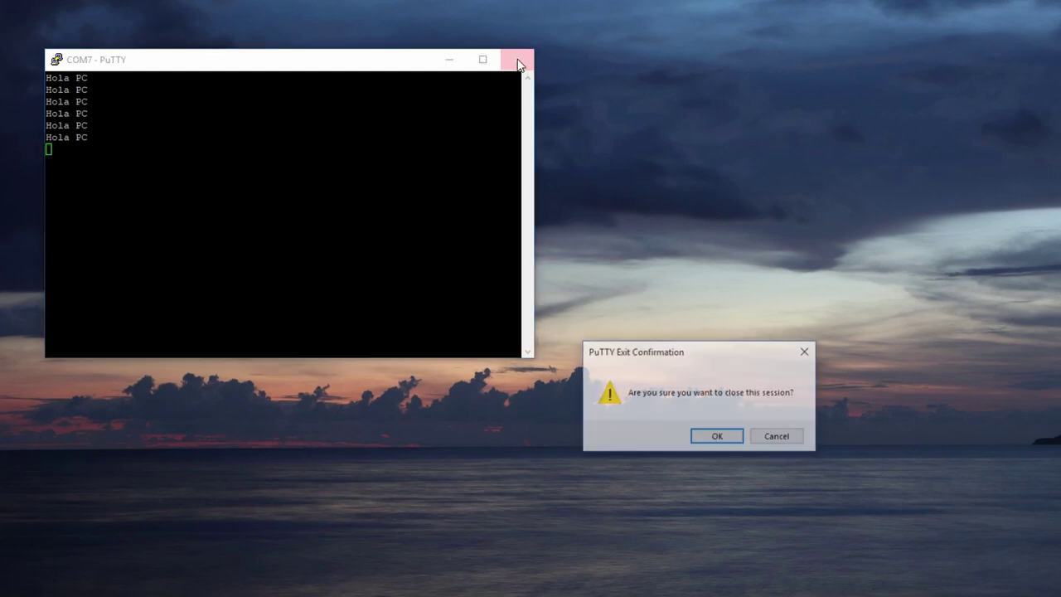
{"action": "left_click", "coordinate": [721, 437]}
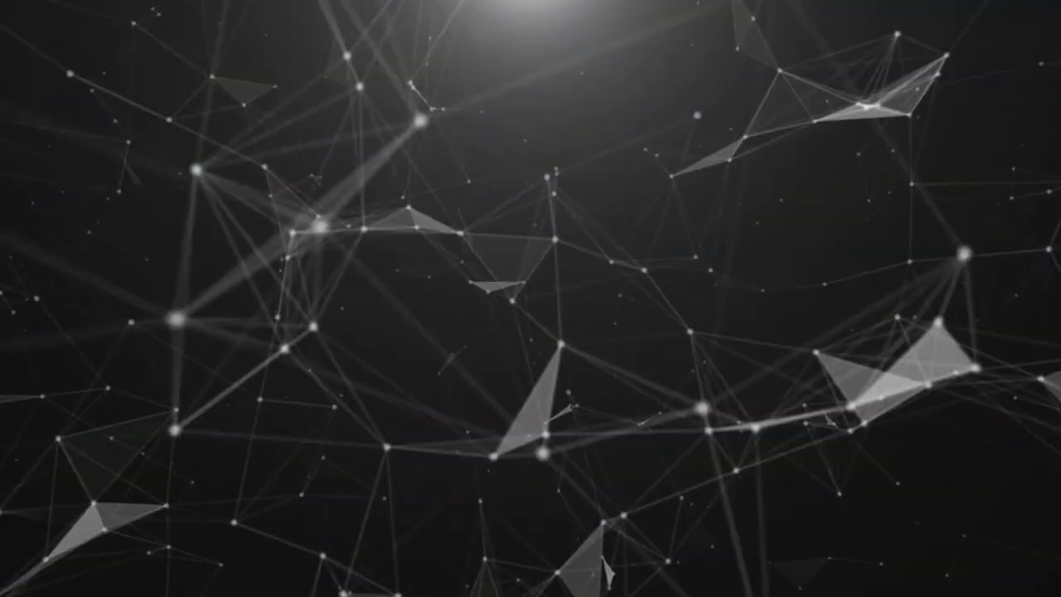